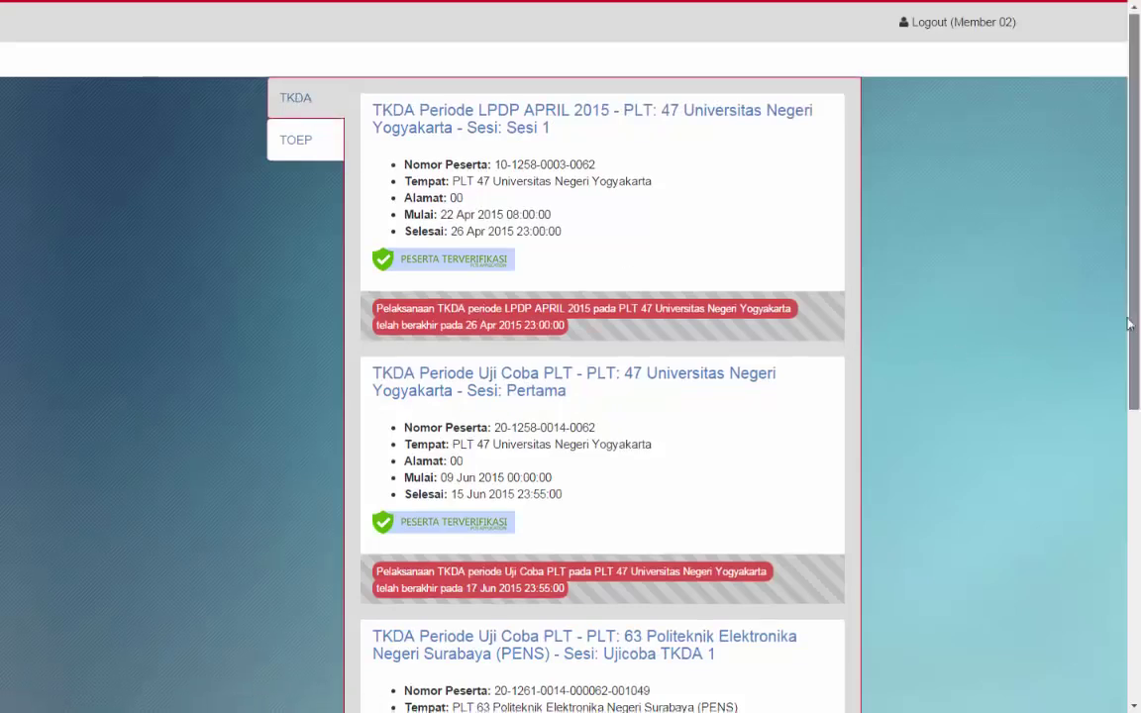
Open the PENS Surabaya Ujicoba TKDA 1 test and start it after agreeing to the terms and conditions.
{"action": "left_click_drag", "start_coordinate": [1130, 305], "coordinate": [1112, 566]}
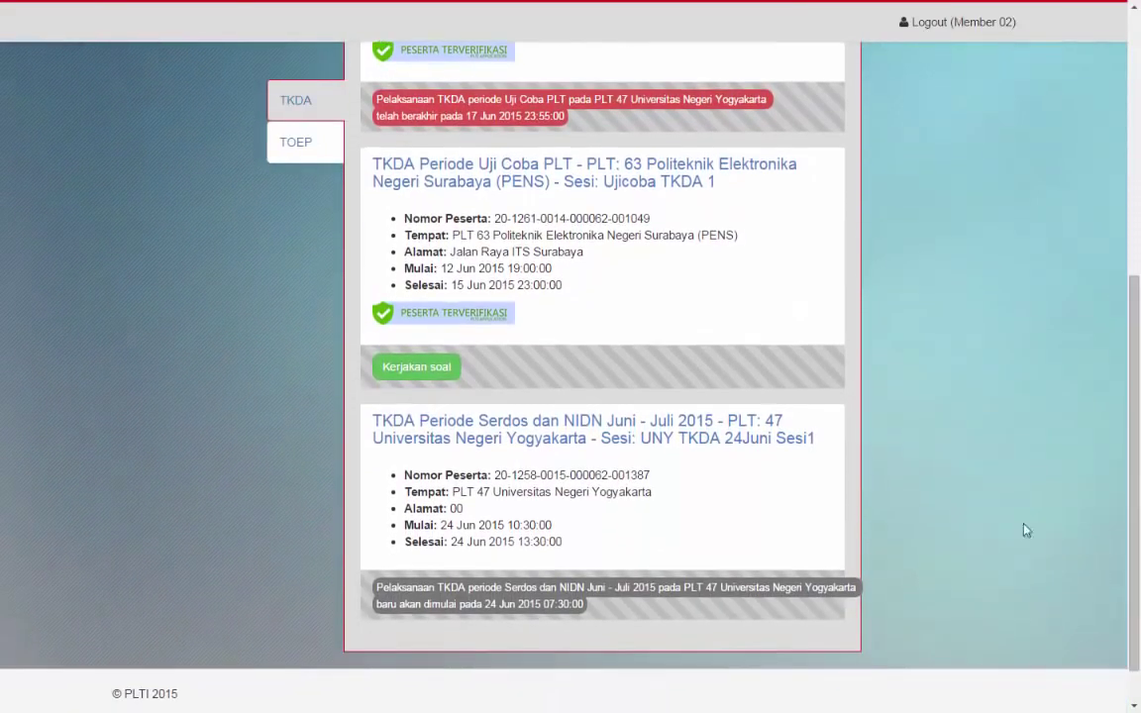
{"action": "left_click", "coordinate": [416, 368]}
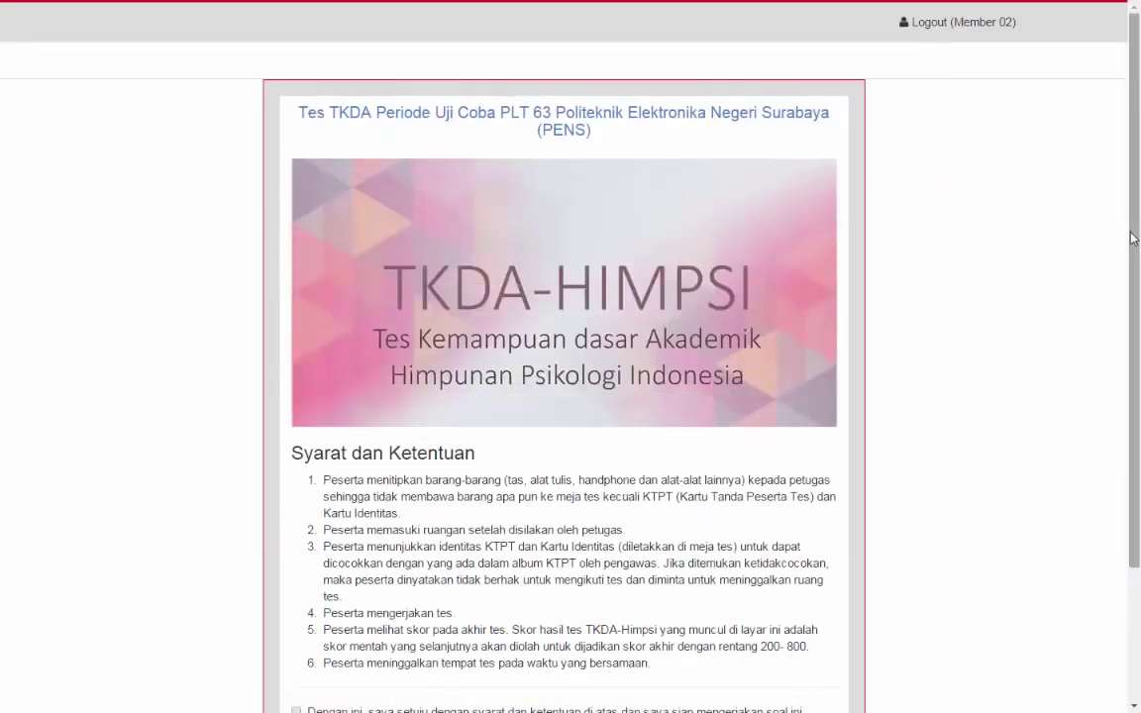
{"action": "scroll", "coordinate": [1114, 287], "scroll_direction": "down", "scroll_amount": 2}
{"action": "scroll", "coordinate": [1109, 347], "scroll_direction": "down", "scroll_amount": 1}
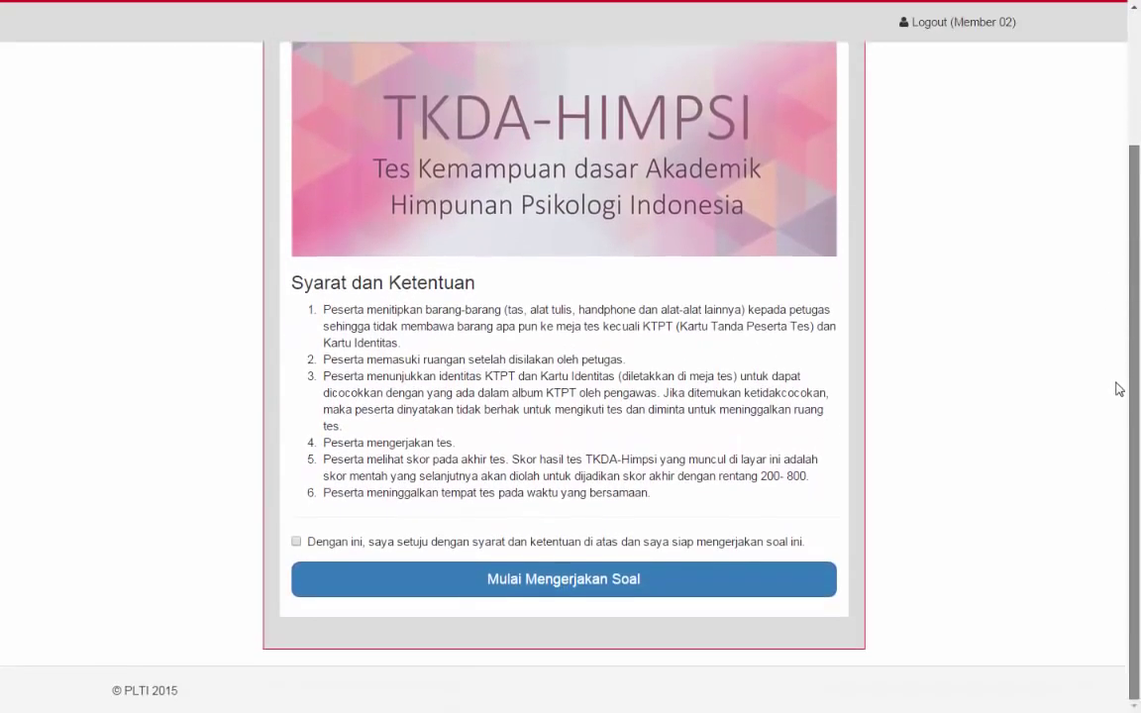
{"action": "left_click", "coordinate": [310, 577]}
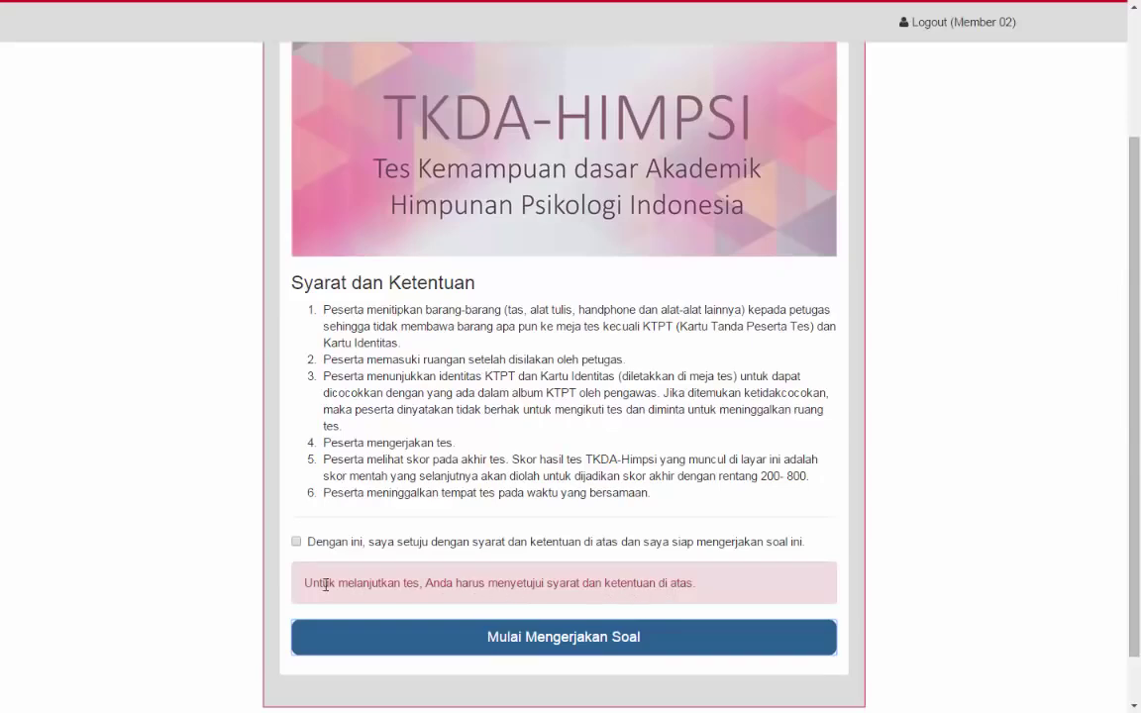
{"action": "left_click", "coordinate": [296, 542]}
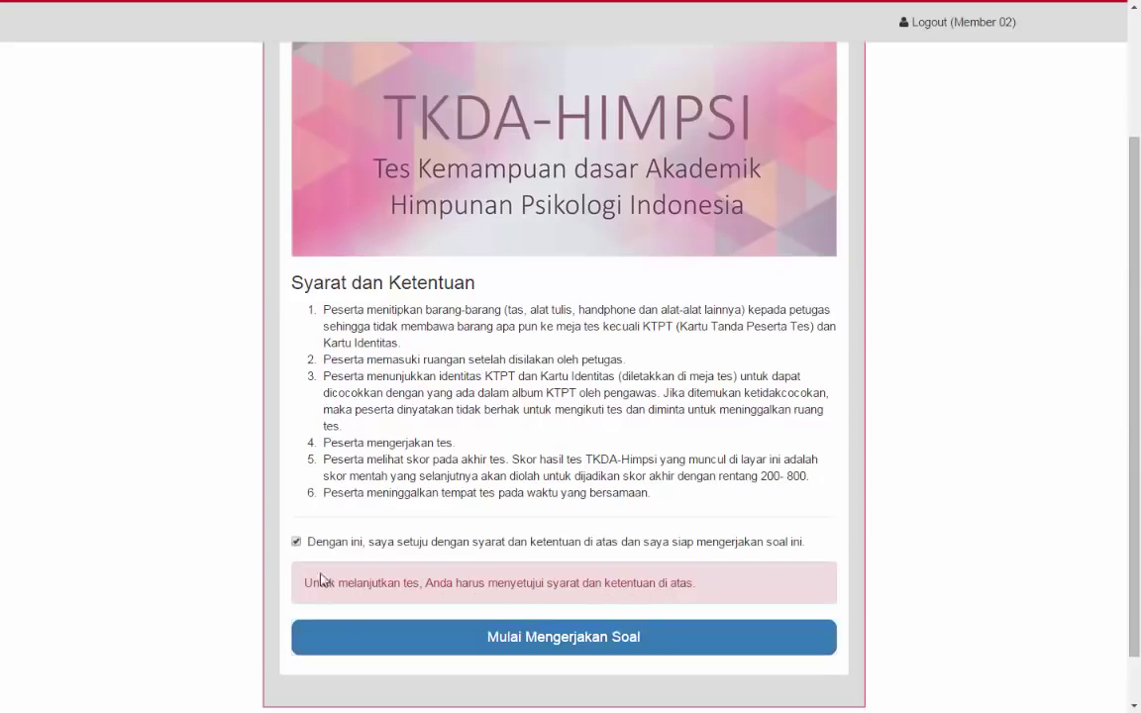
{"action": "left_click", "coordinate": [391, 631]}
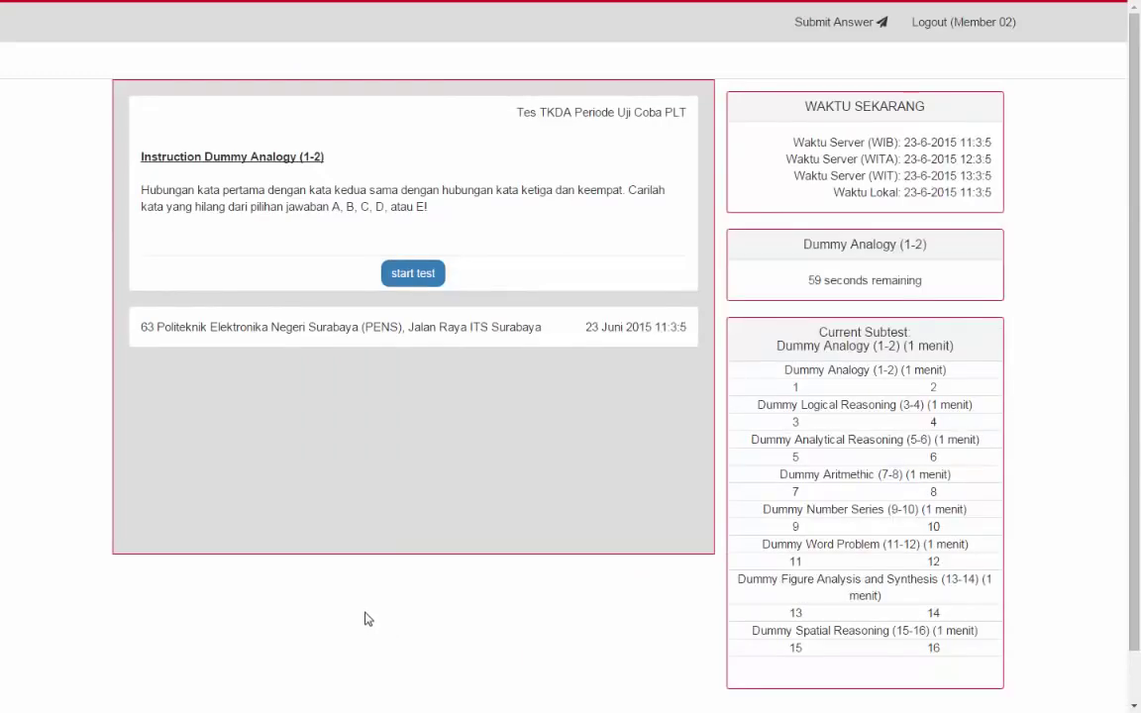
Start the Dummy Analogy subtest and answer question 1 with A (Menari) and question 2 with D (Informasi).
{"action": "left_click", "coordinate": [410, 273]}
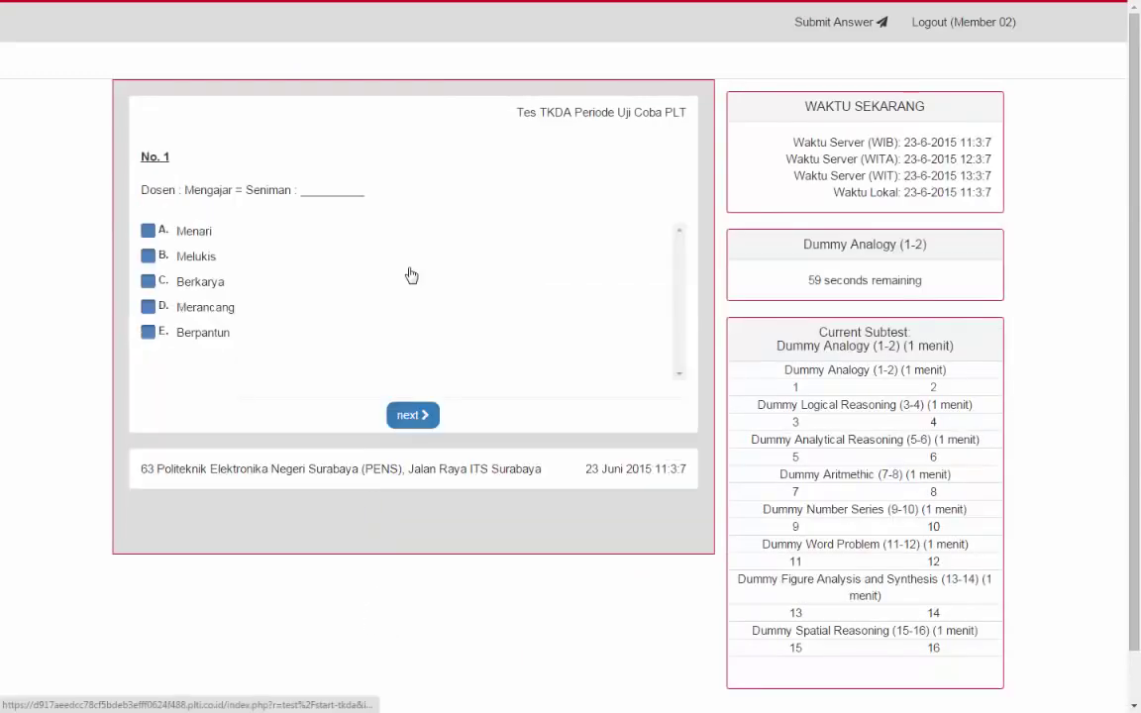
{"action": "left_click", "coordinate": [151, 233]}
{"action": "left_click", "coordinate": [409, 415]}
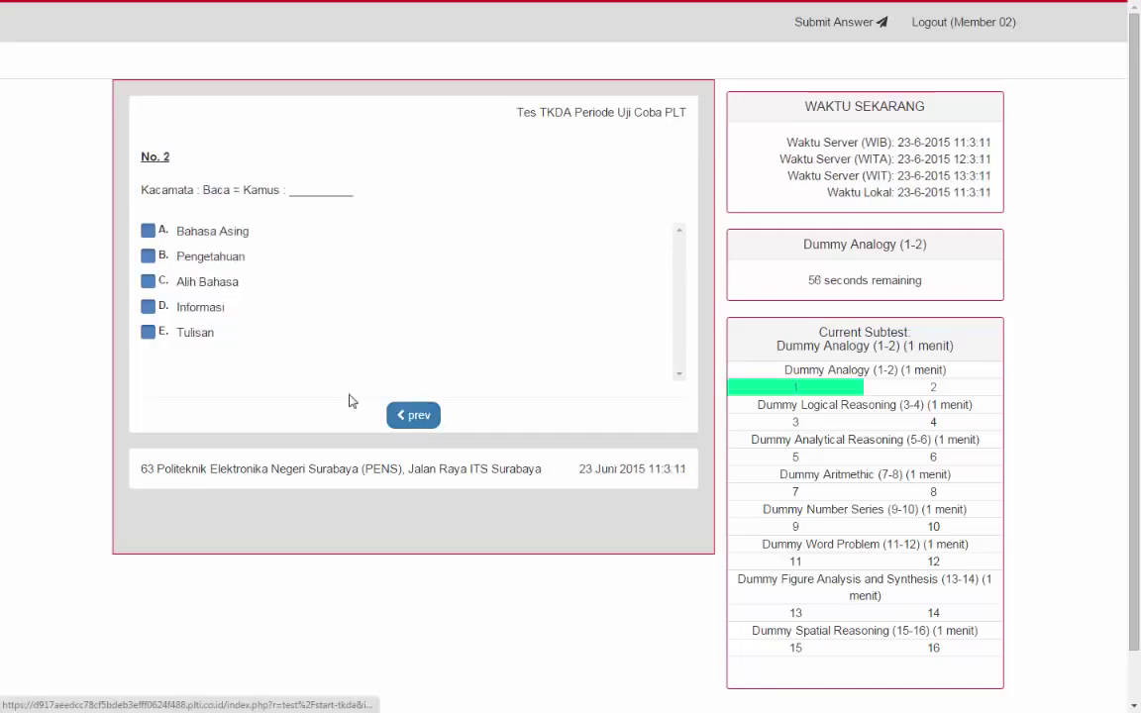
{"action": "left_click", "coordinate": [149, 308]}
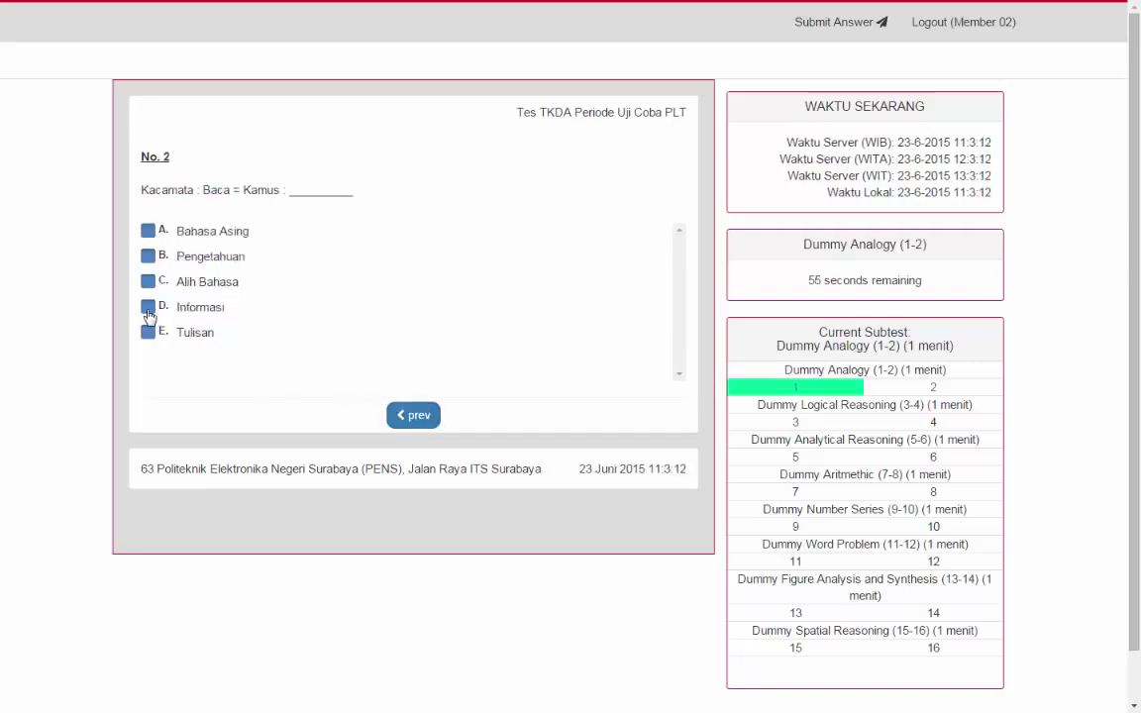
{"action": "left_click", "coordinate": [401, 417]}
{"action": "left_click", "coordinate": [402, 417]}
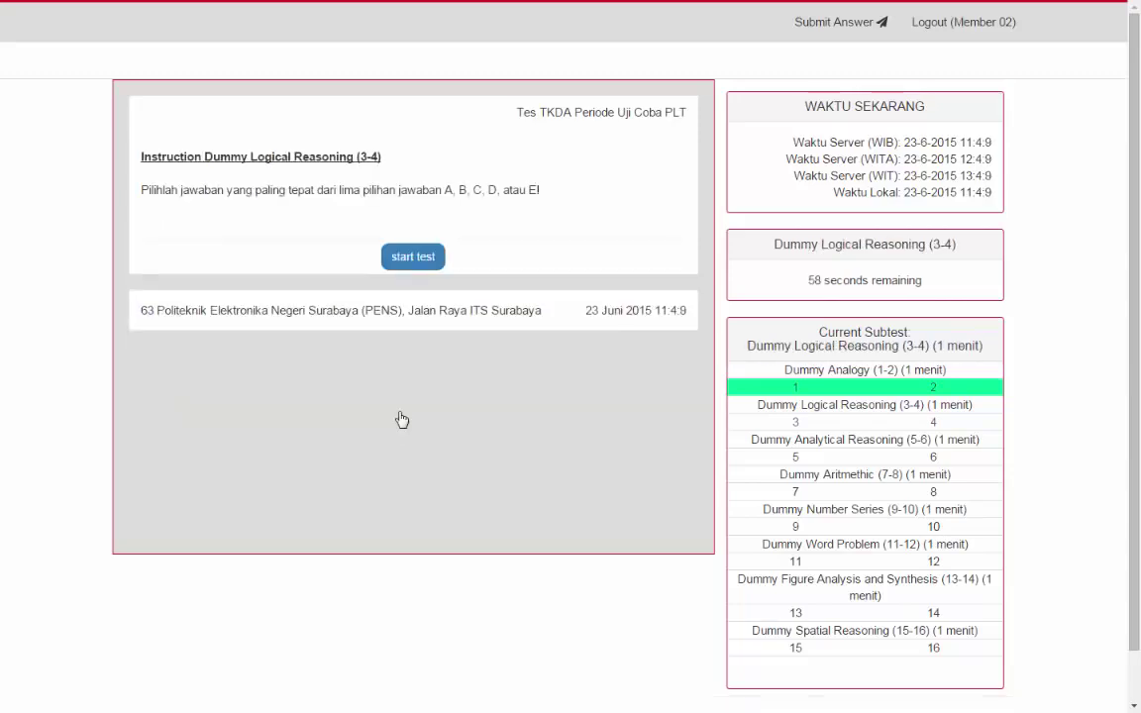
Start the Dummy Logical Reasoning subtest and answer question 3 with A and question 4 with C.
{"action": "left_click", "coordinate": [408, 259]}
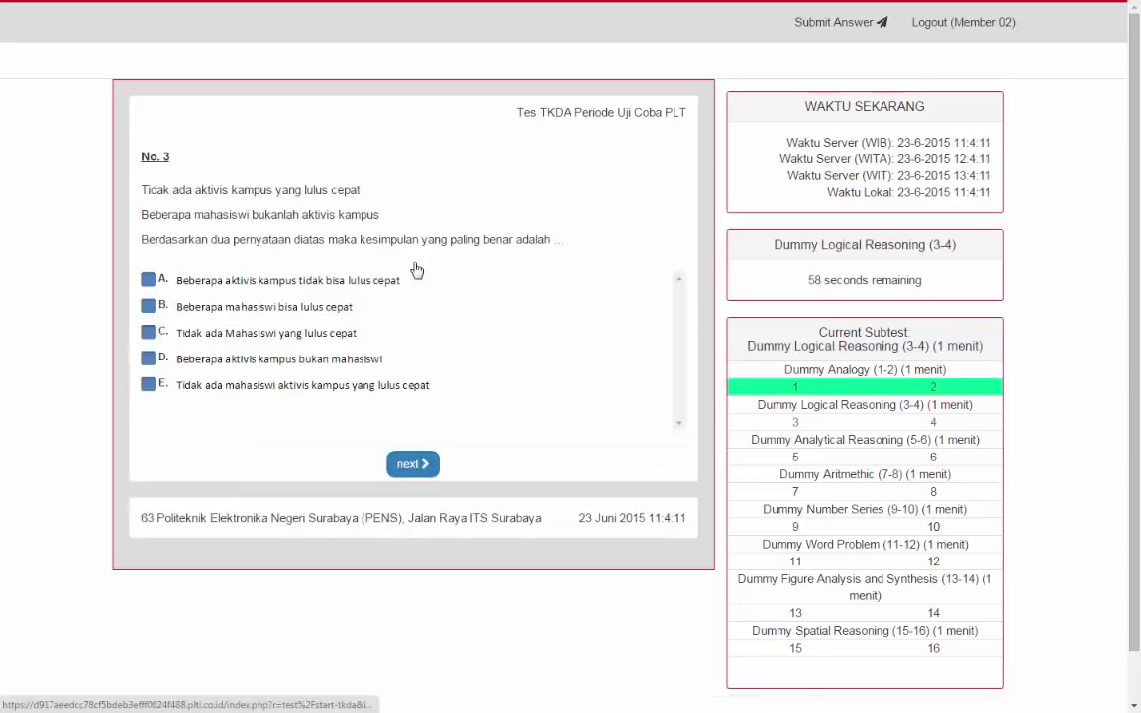
{"action": "left_click", "coordinate": [149, 281]}
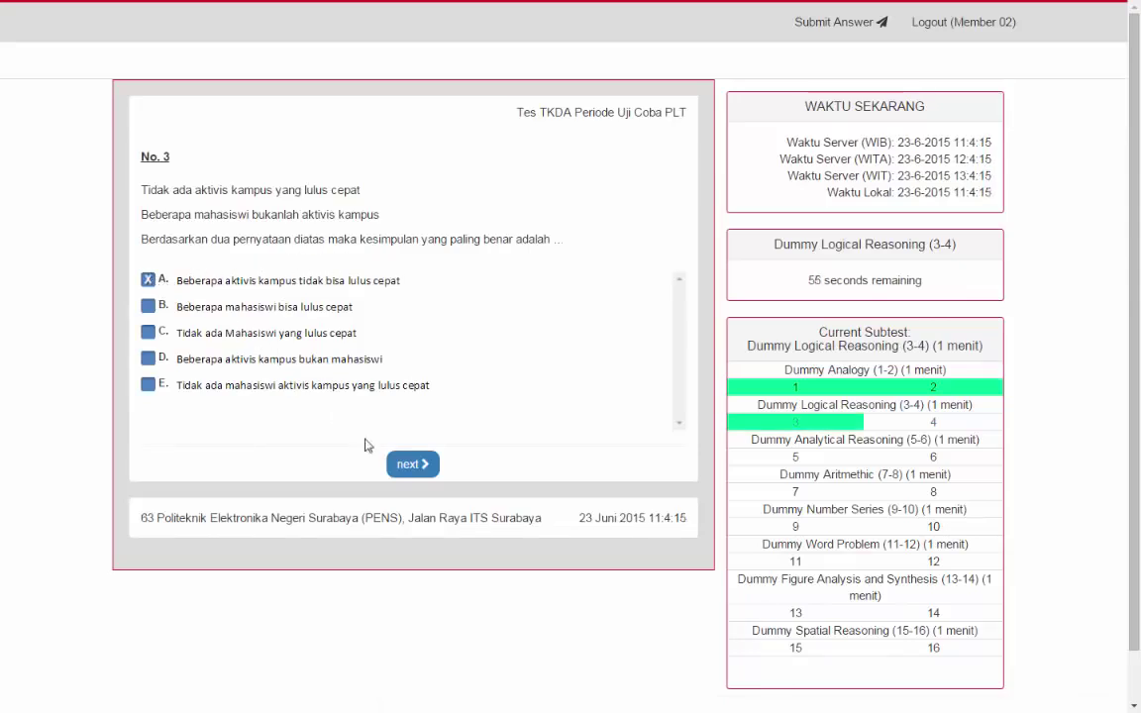
{"action": "left_click", "coordinate": [411, 468]}
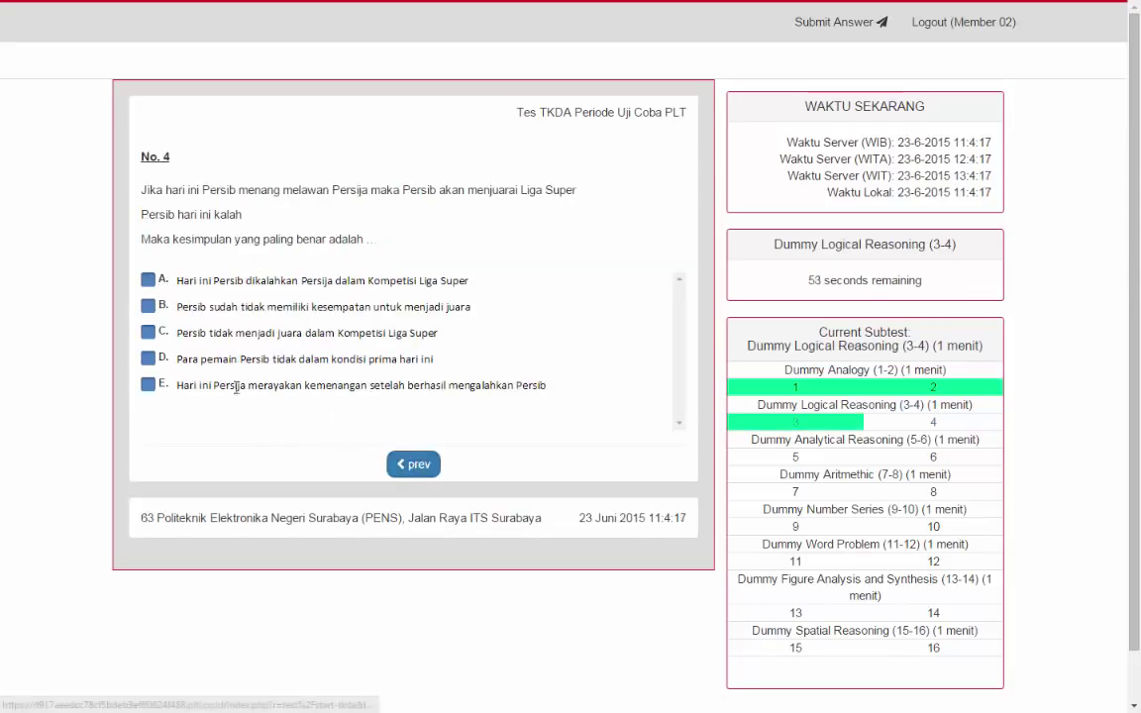
{"action": "left_click", "coordinate": [148, 334]}
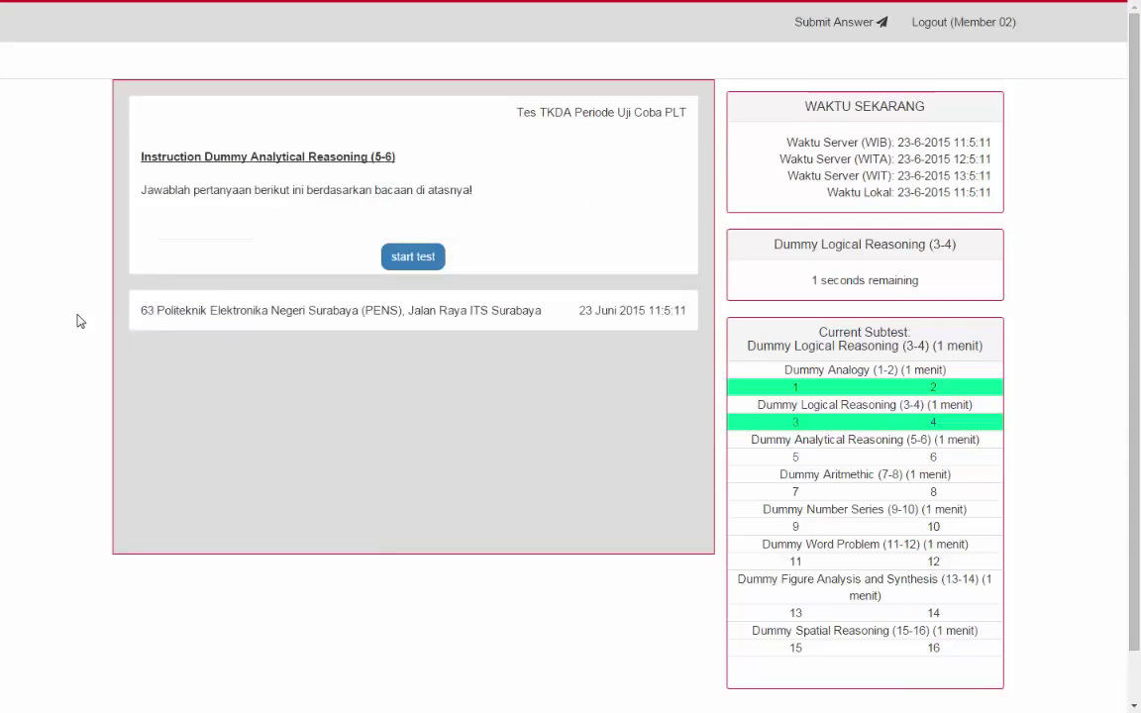
Start the Dummy Analytical Reasoning subtest and answer question 5 with E and question 6 with C.
{"action": "left_click", "coordinate": [403, 258]}
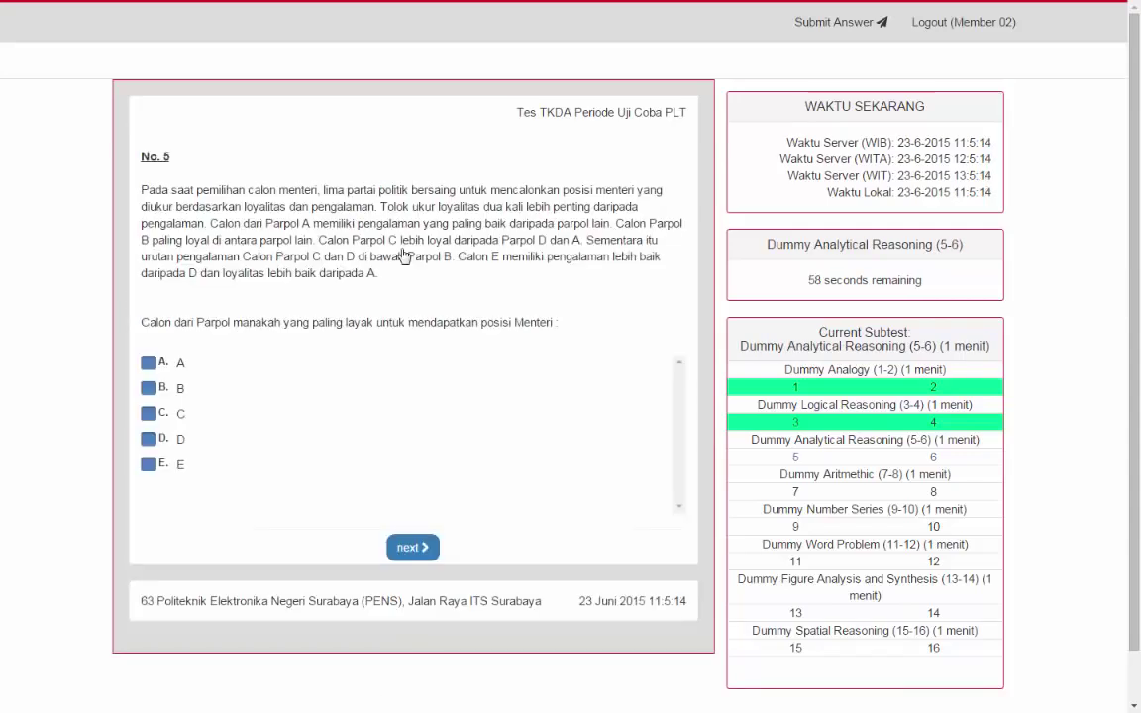
{"action": "left_click", "coordinate": [144, 473]}
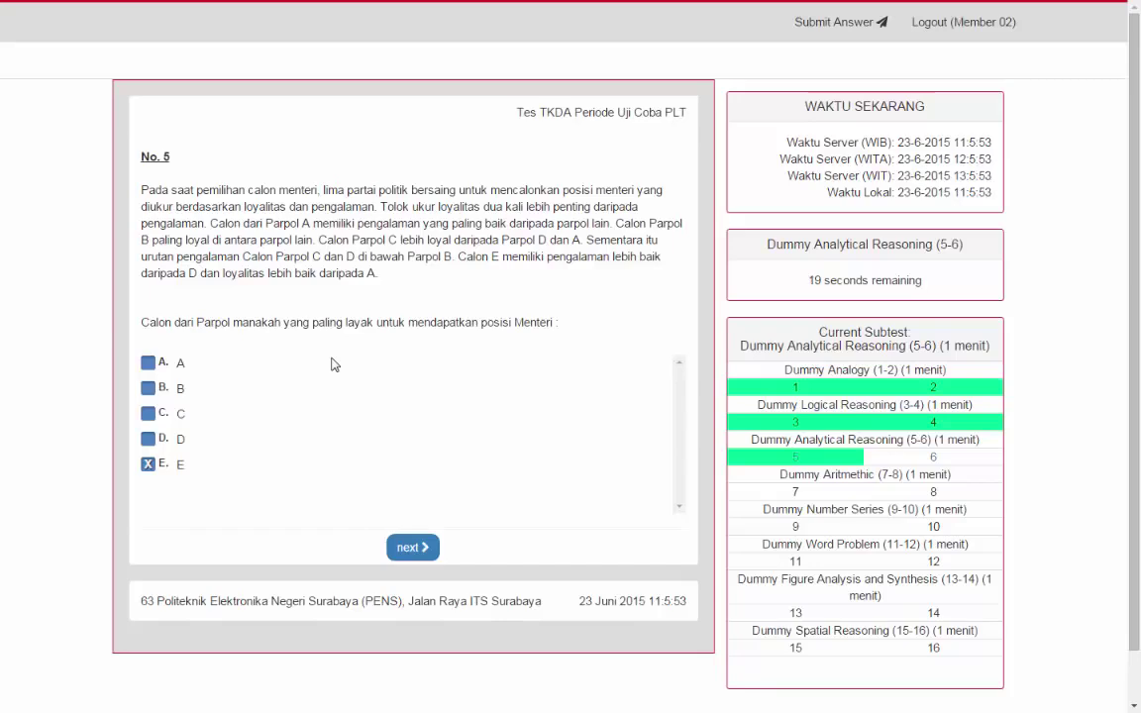
{"action": "left_click", "coordinate": [413, 548]}
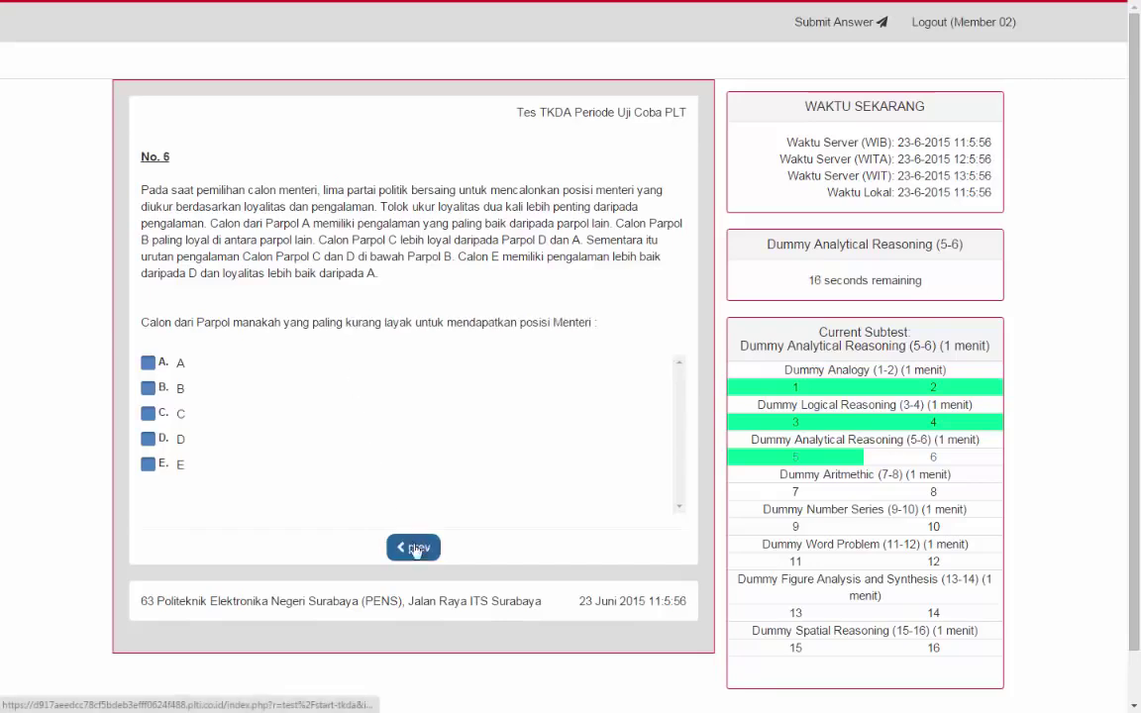
{"action": "left_click", "coordinate": [148, 414]}
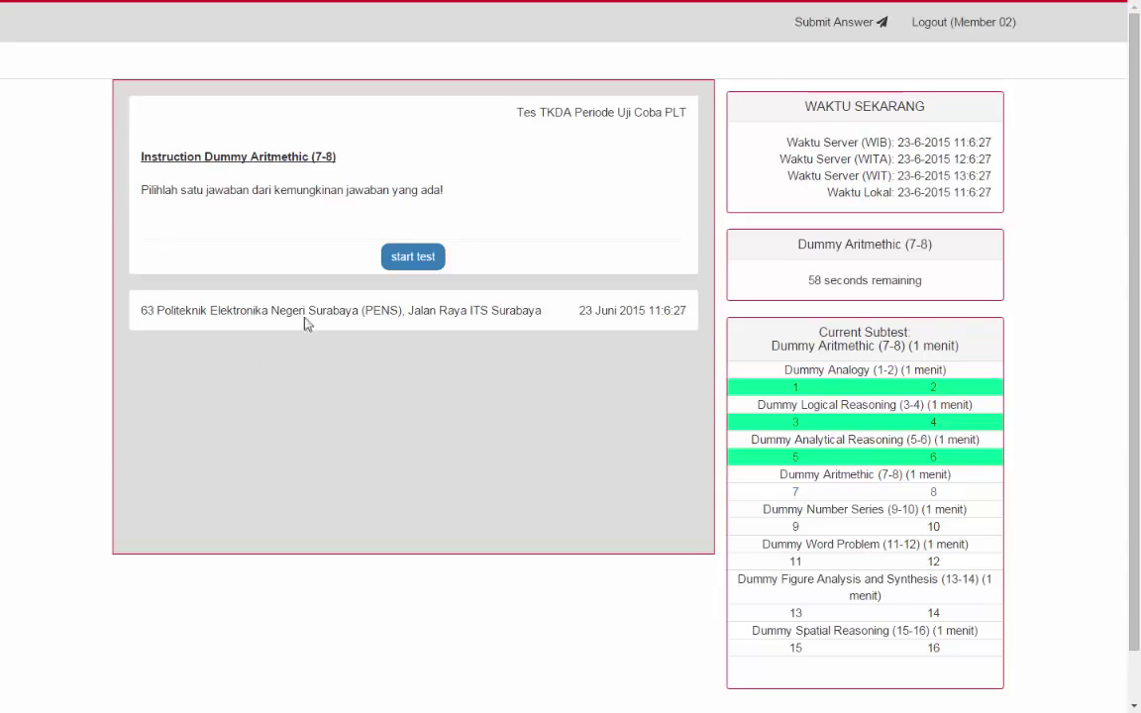
Start the Dummy Aritmethic subtest and answer question 7 with B (B lebih besar dari A) and question 8 with D.
{"action": "left_click", "coordinate": [412, 256]}
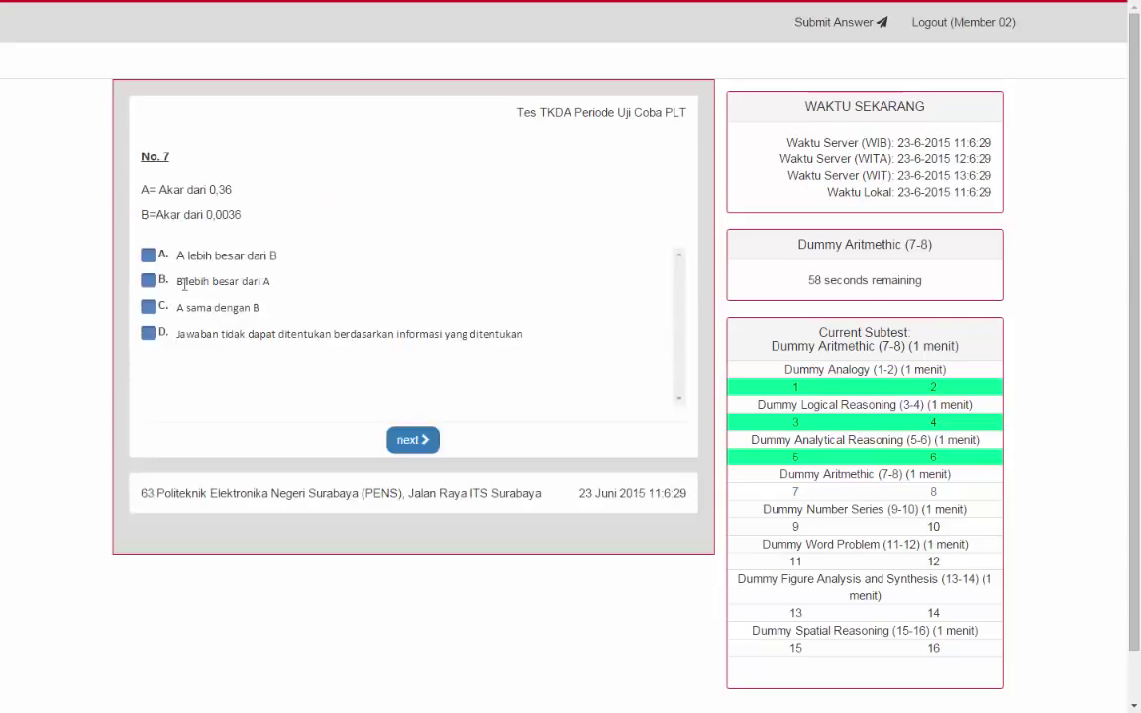
{"action": "left_click", "coordinate": [146, 285]}
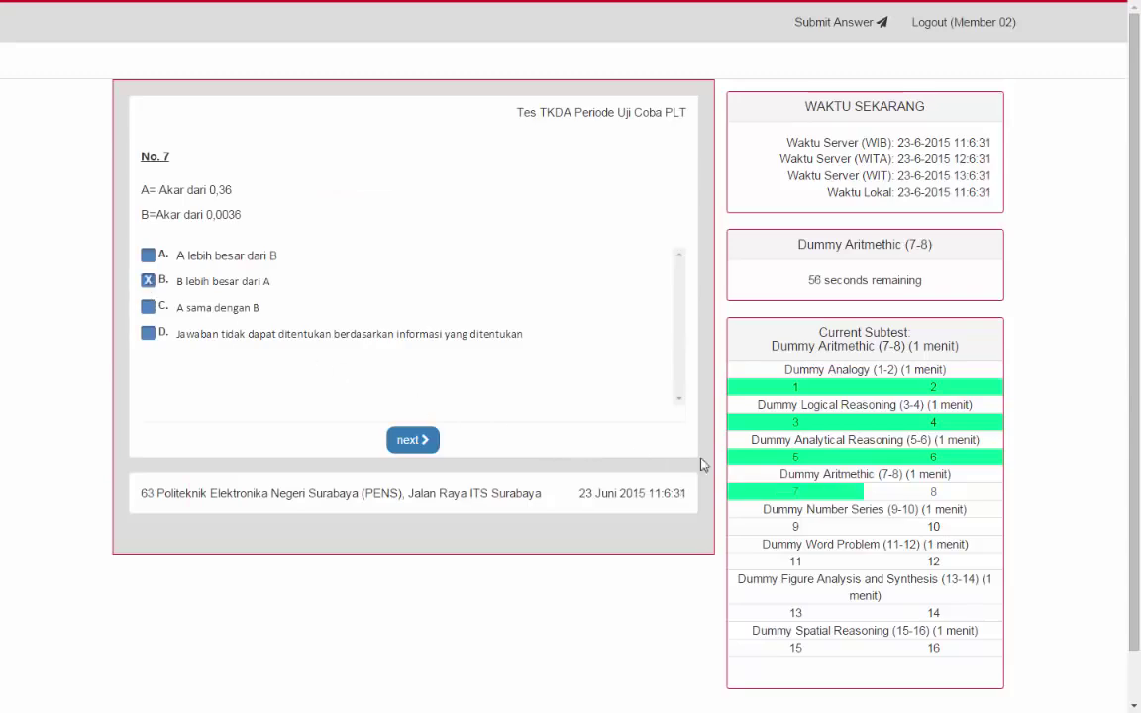
{"action": "left_click", "coordinate": [933, 495]}
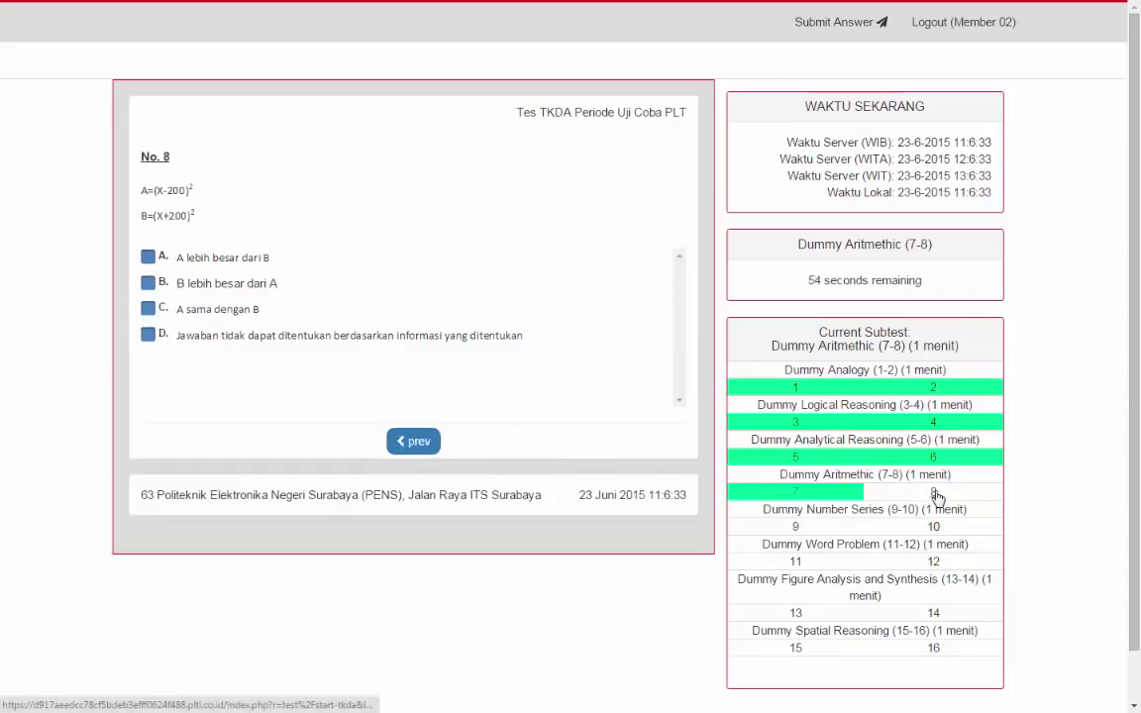
{"action": "left_click", "coordinate": [148, 334]}
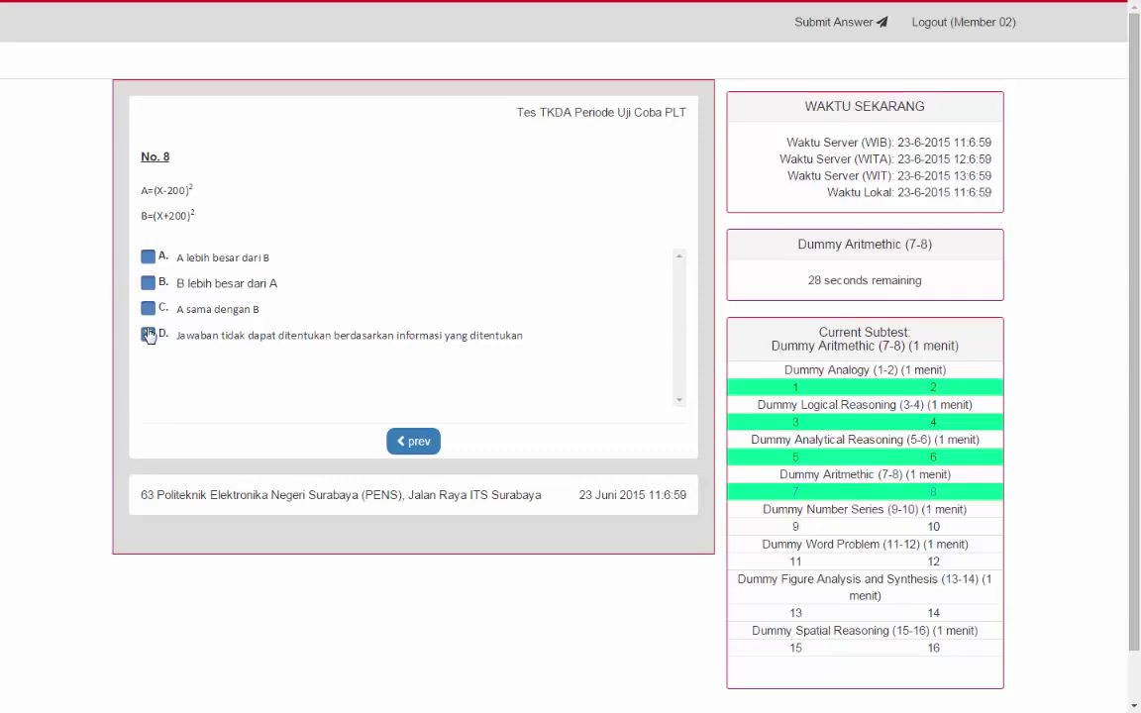
{"action": "left_click", "coordinate": [147, 335]}
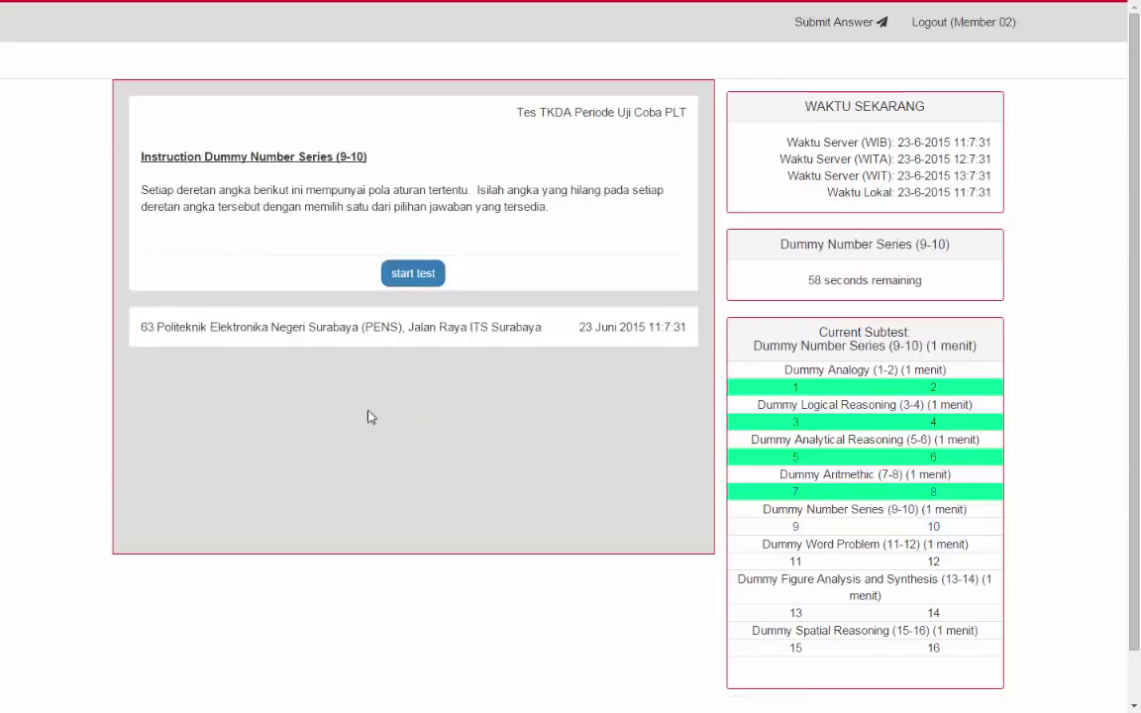
Start the Dummy Number Series subtest and answer question 9 with D (17) and question 10 with A (20).
{"action": "left_click", "coordinate": [413, 275]}
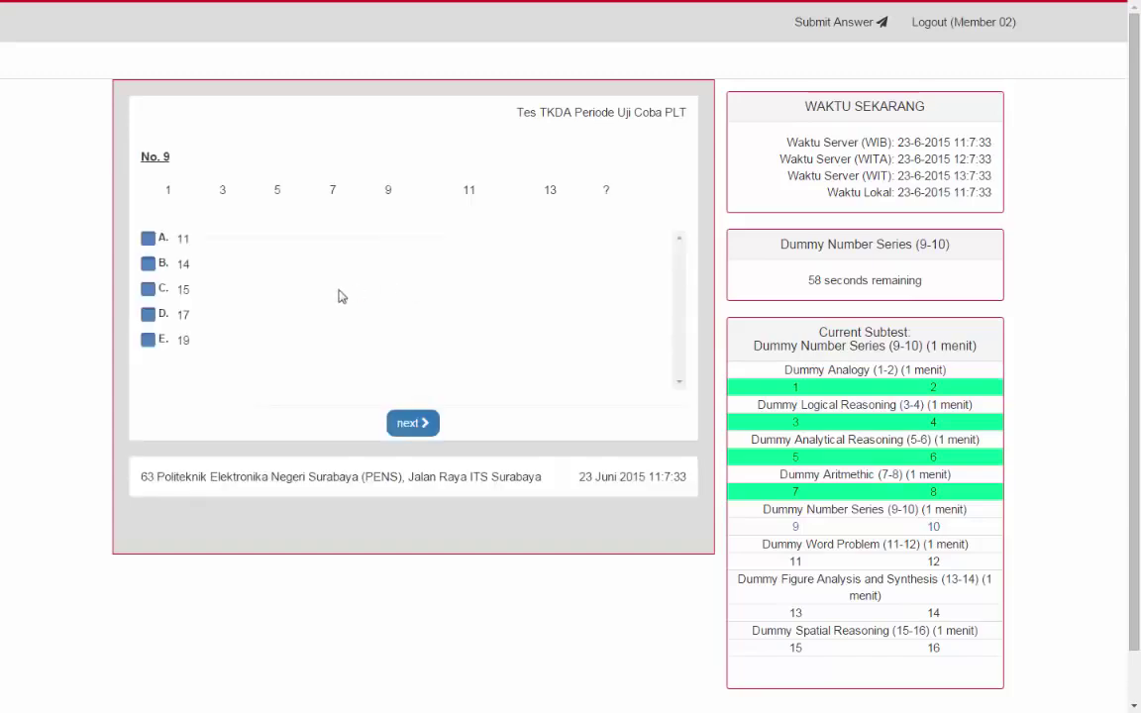
{"action": "left_click", "coordinate": [147, 314]}
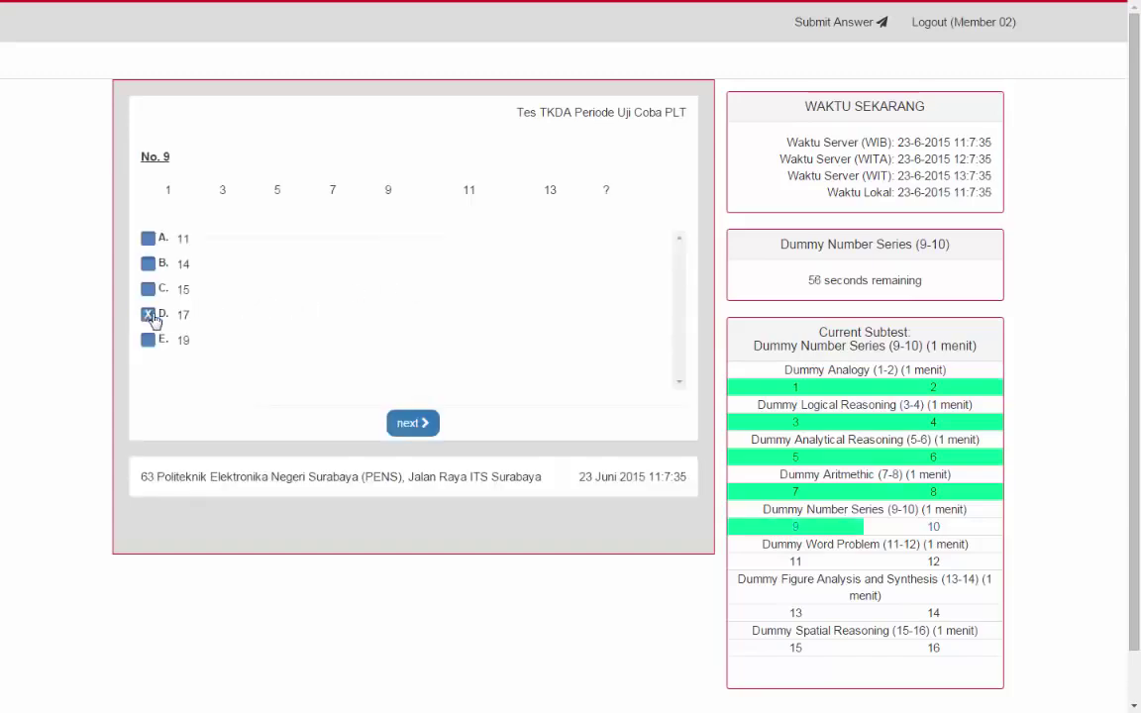
{"action": "left_click", "coordinate": [408, 428]}
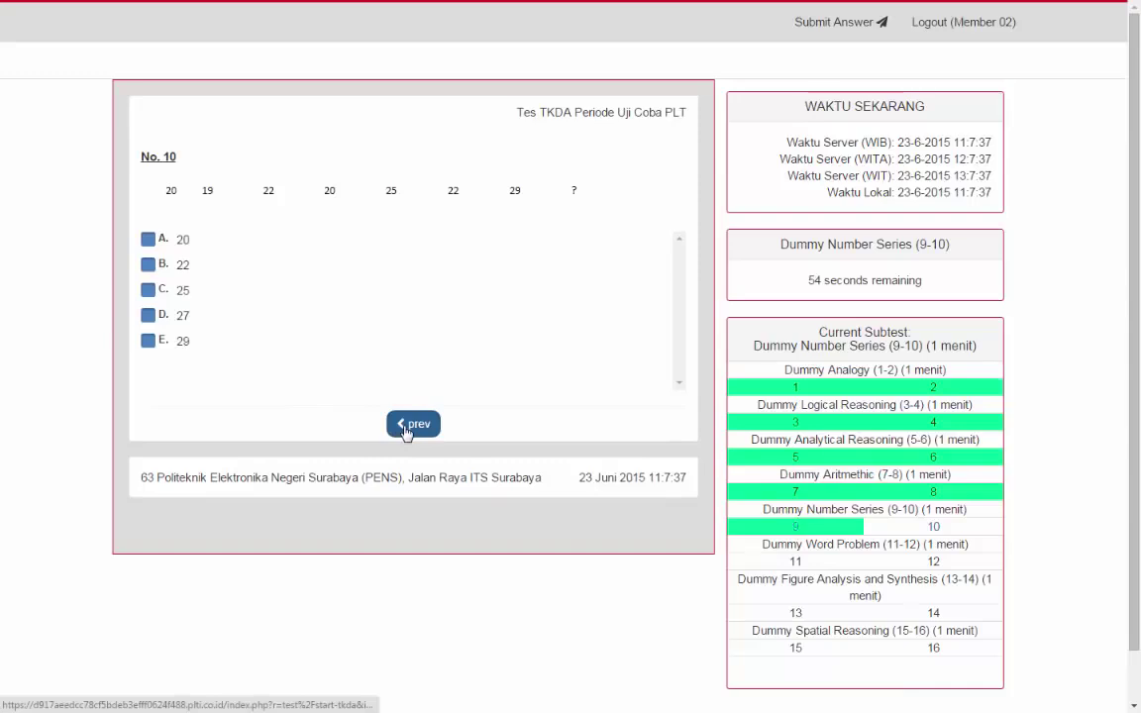
{"action": "left_click", "coordinate": [146, 241]}
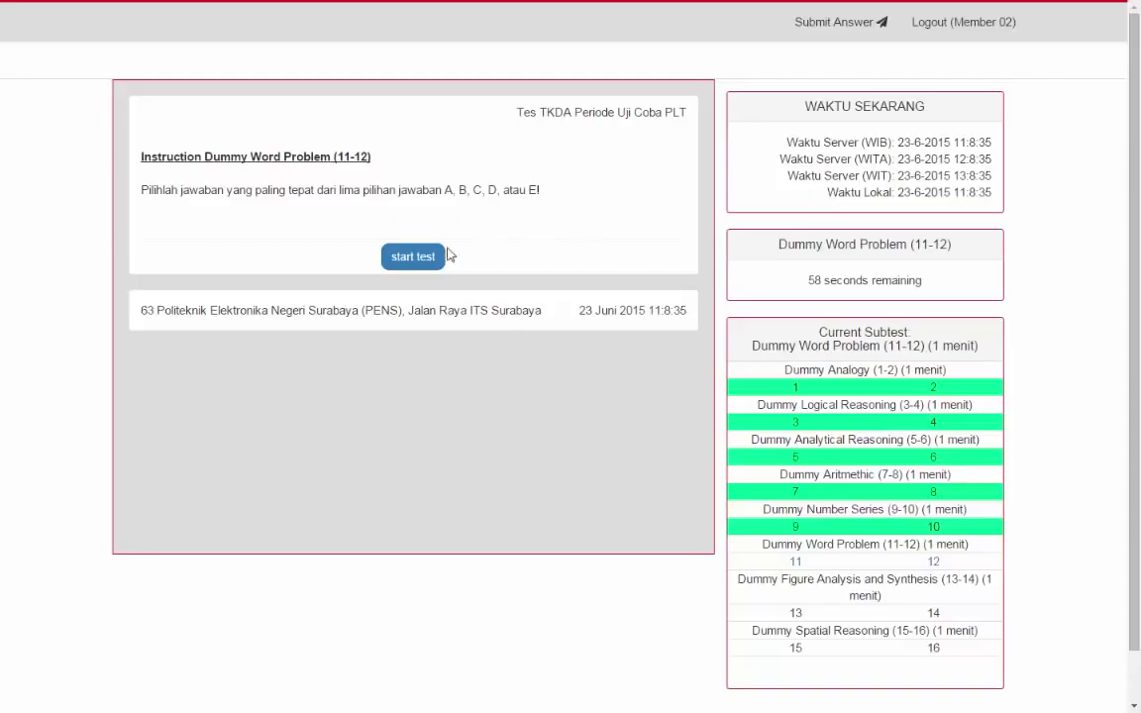
Start the Dummy Word Problem subtest, answer question 11 with C (10) and question 12 with E (2,75), and revisit question 11.
{"action": "left_click", "coordinate": [436, 254]}
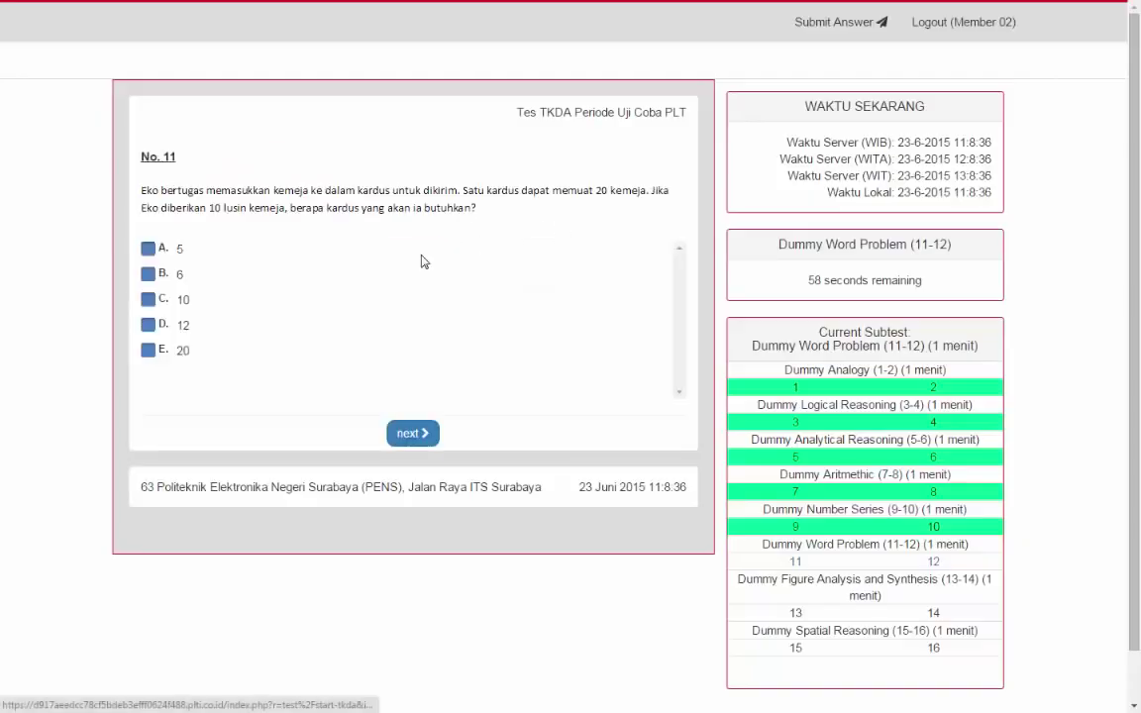
{"action": "left_click", "coordinate": [146, 299]}
{"action": "left_click", "coordinate": [415, 433]}
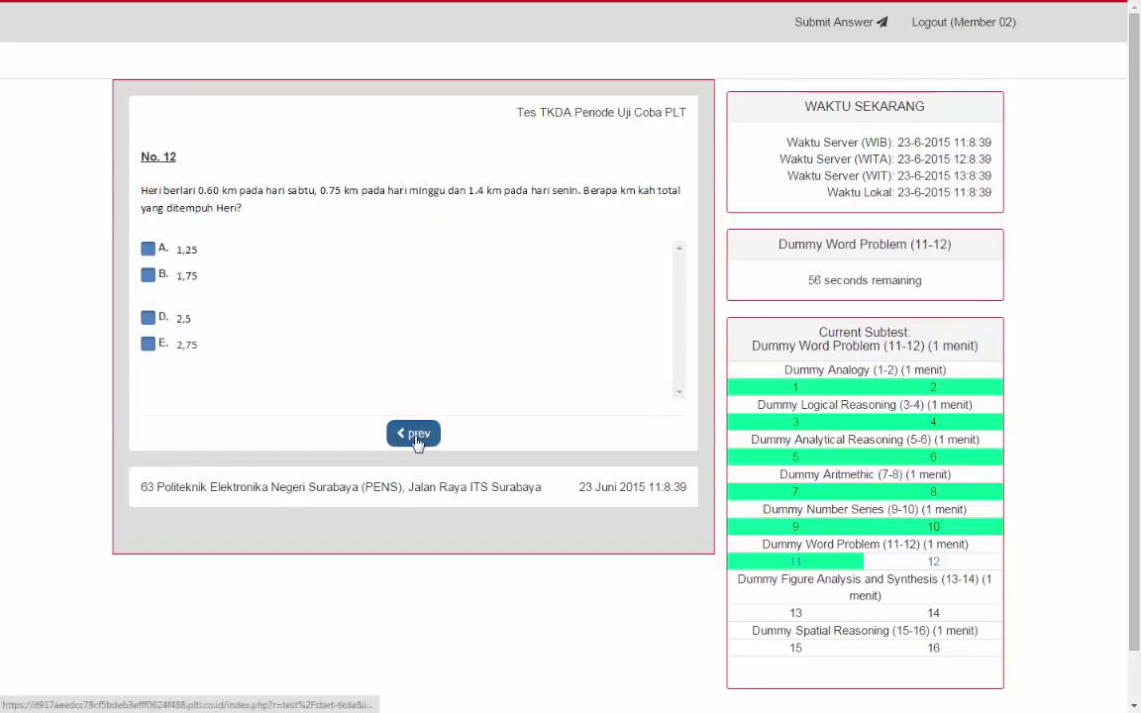
{"action": "left_click", "coordinate": [148, 343]}
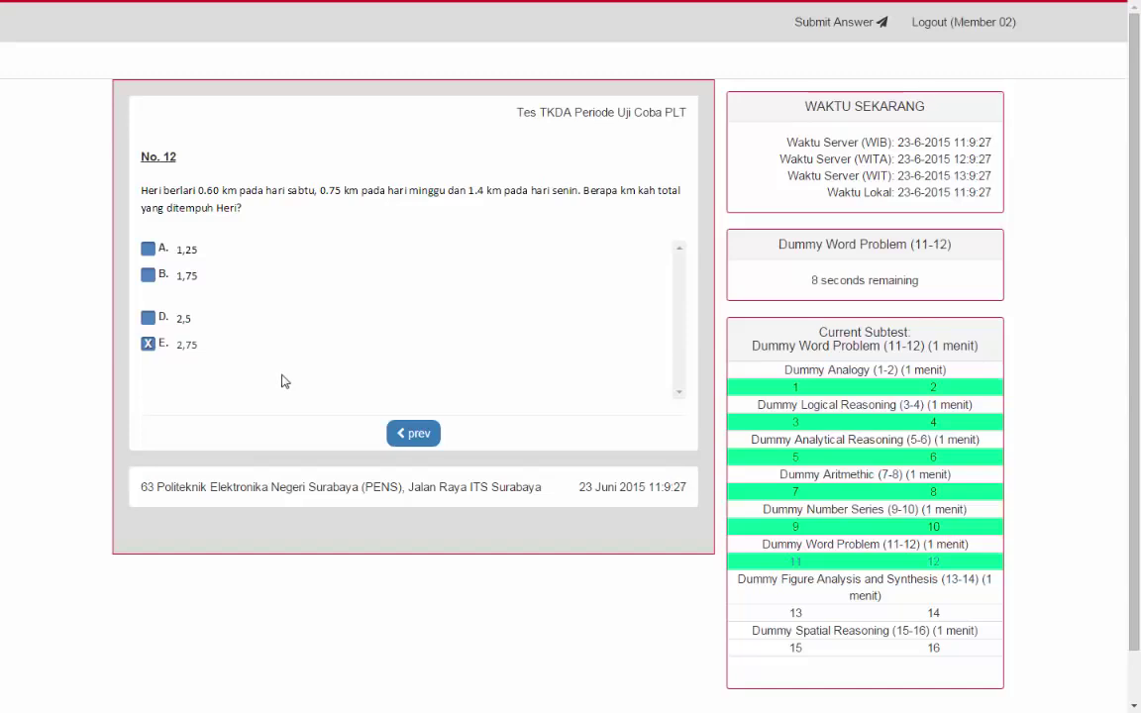
{"action": "left_click", "coordinate": [412, 435]}
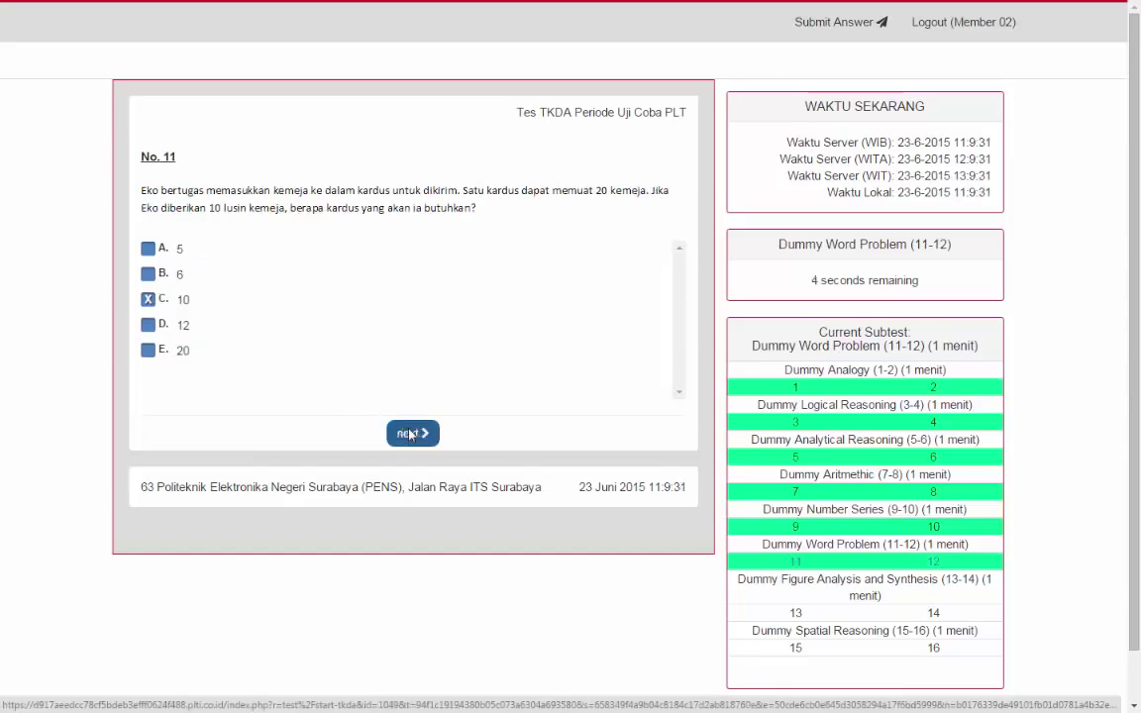
{"action": "left_click", "coordinate": [412, 435]}
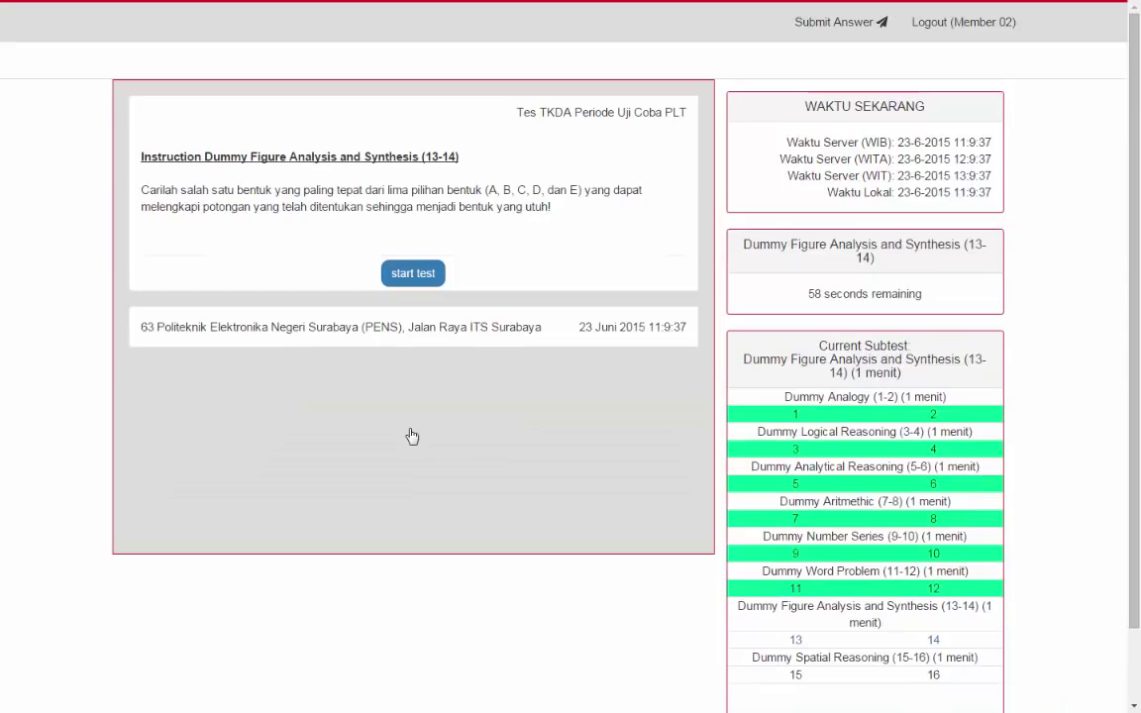
Start the Dummy Figure Analysis and Synthesis subtest and answer both questions 13 and 14 with B.
{"action": "left_click", "coordinate": [392, 276]}
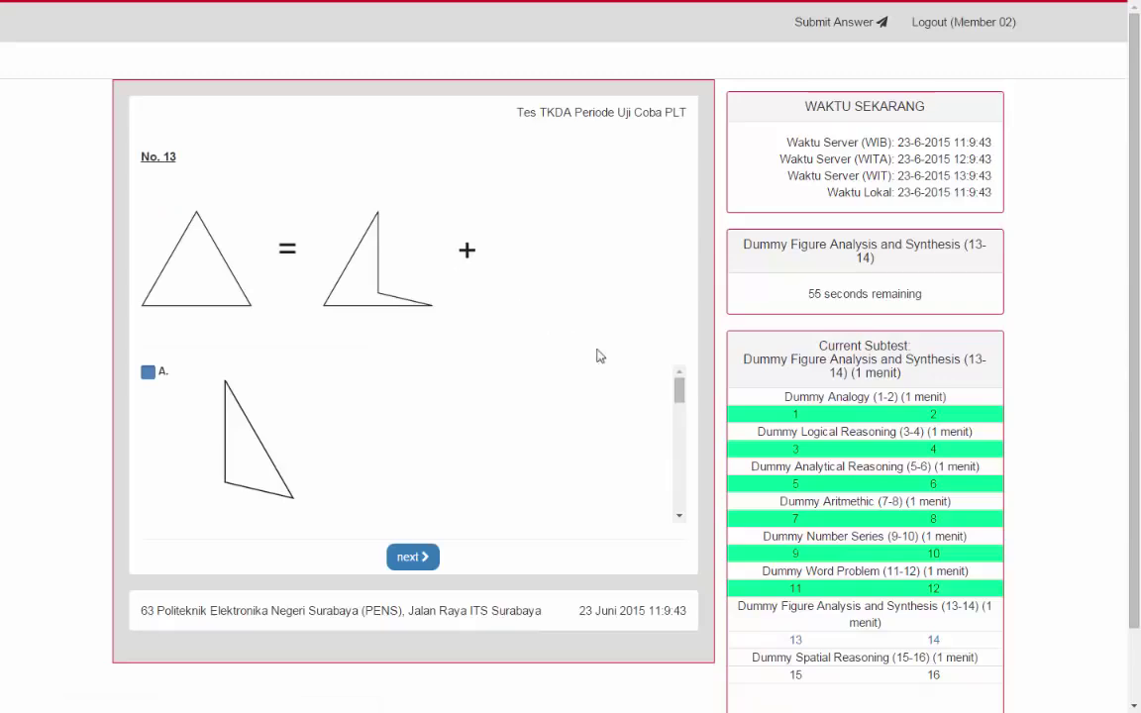
{"action": "mouse_move", "coordinate": [678, 392]}
{"action": "left_mouse_down"}
{"action": "mouse_move", "coordinate": [668, 507]}
{"action": "mouse_move", "coordinate": [679, 406]}
{"action": "left_mouse_up"}
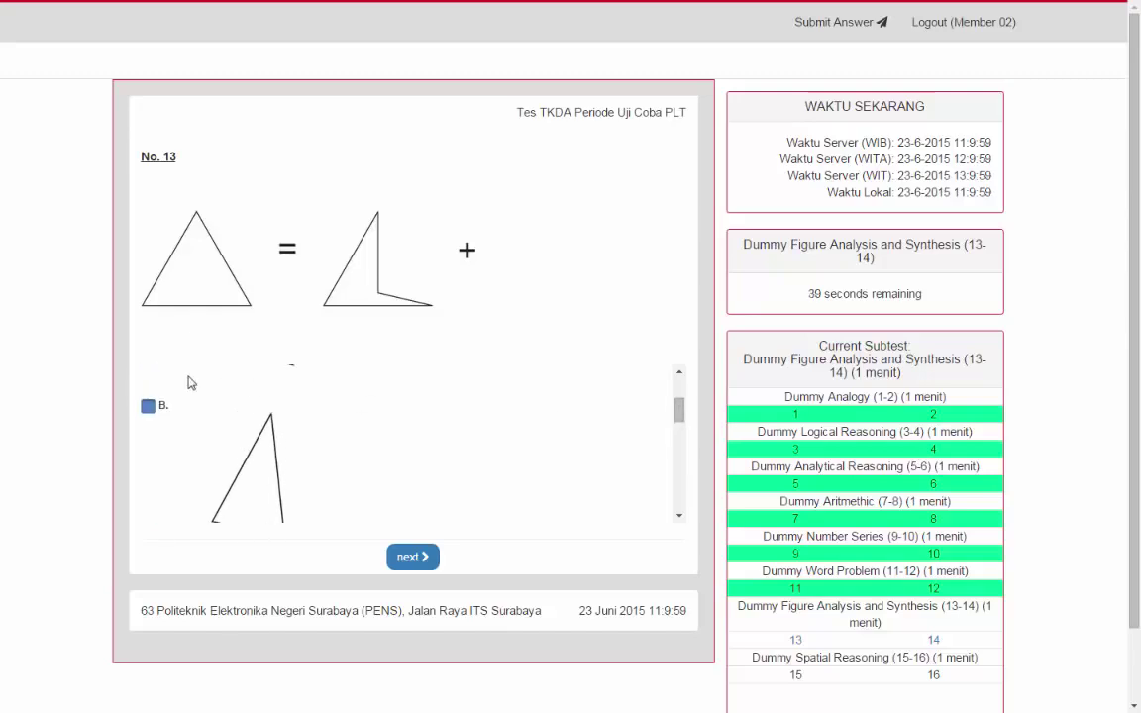
{"action": "left_click", "coordinate": [149, 406]}
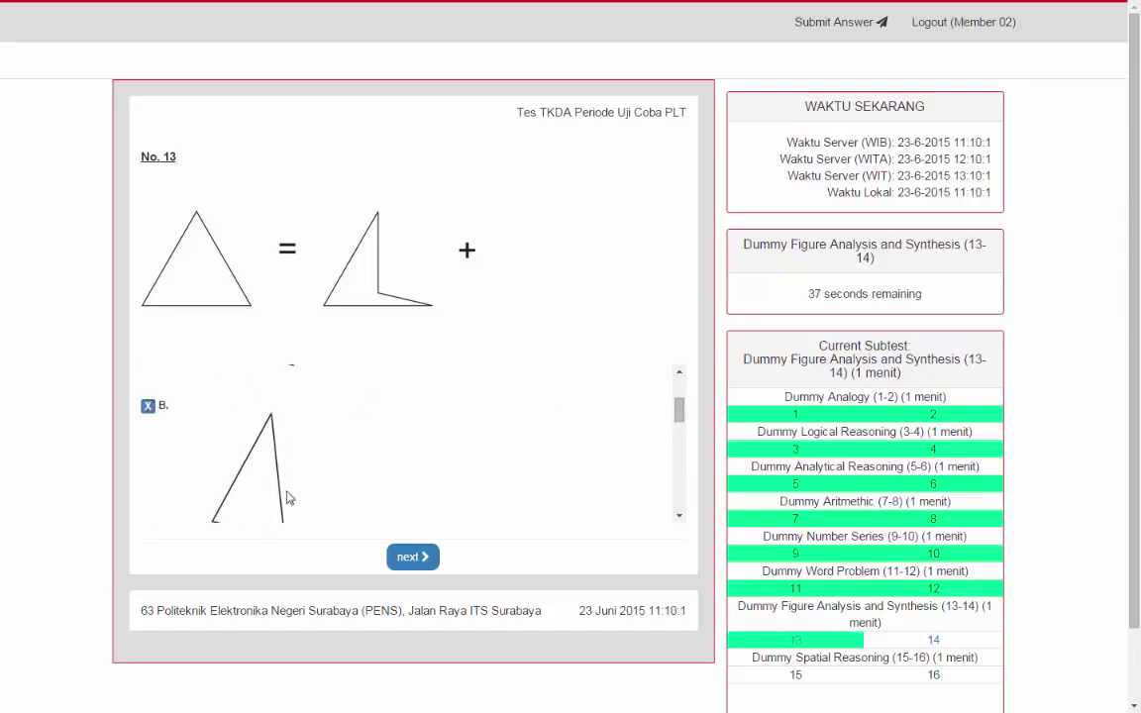
{"action": "left_click", "coordinate": [404, 558]}
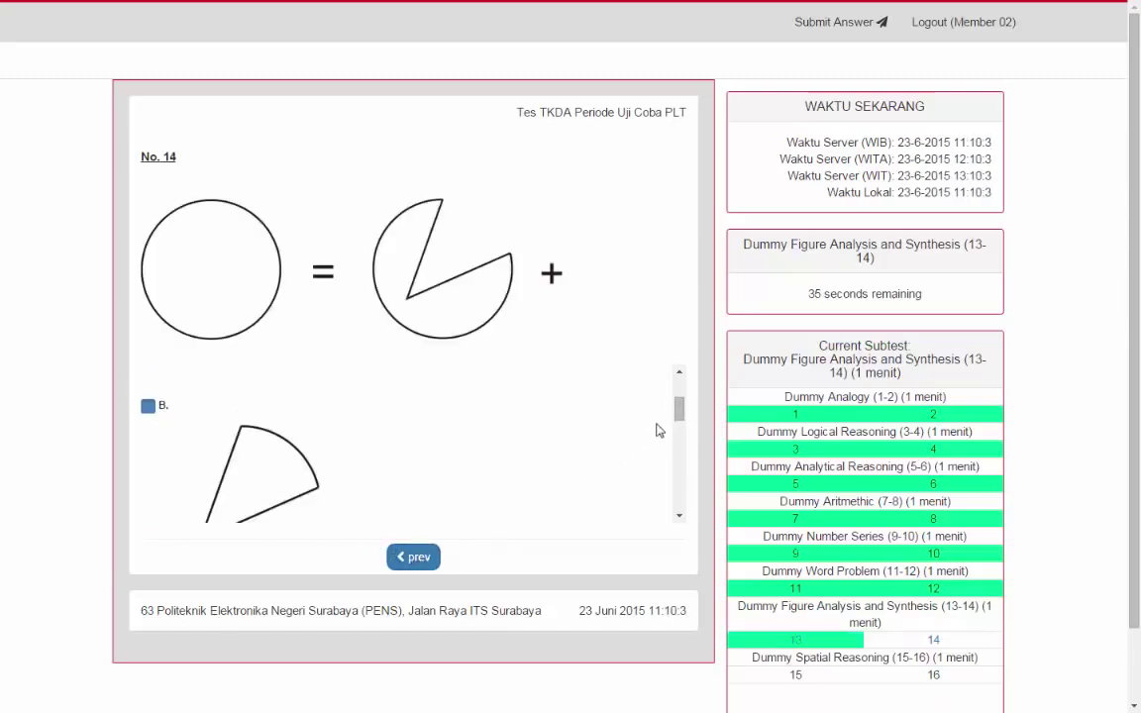
{"action": "mouse_move", "coordinate": [679, 408]}
{"action": "left_mouse_down"}
{"action": "mouse_move", "coordinate": [671, 500]}
{"action": "mouse_move", "coordinate": [680, 407]}
{"action": "left_mouse_up"}
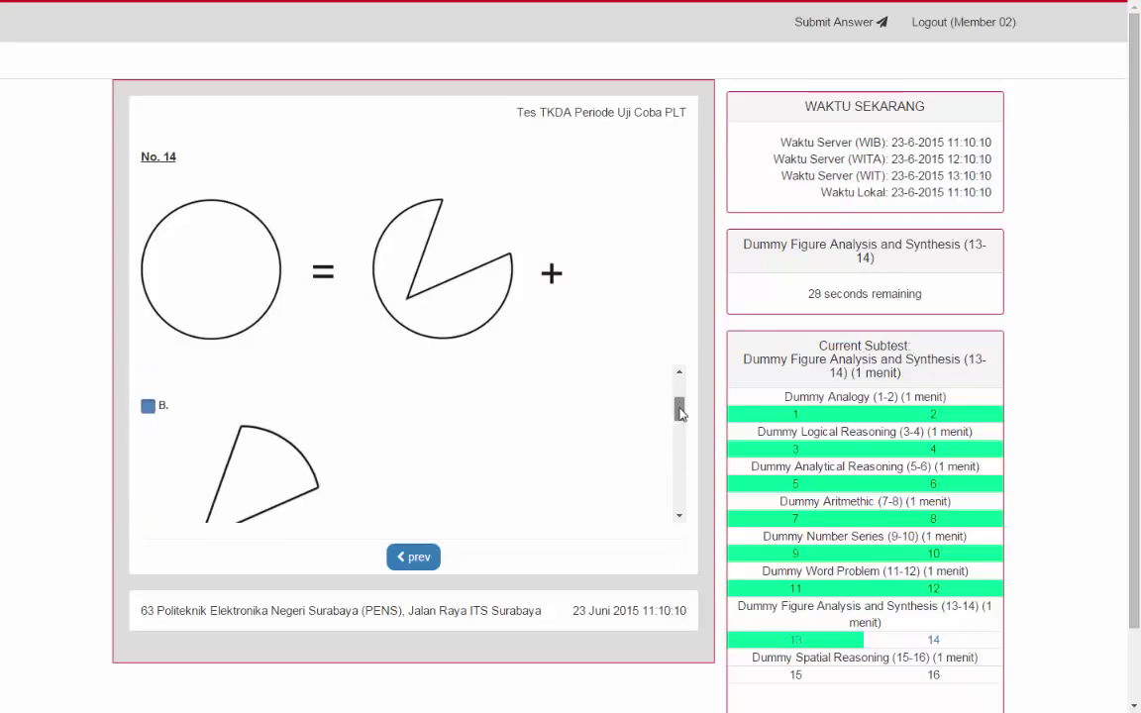
{"action": "left_click", "coordinate": [149, 407]}
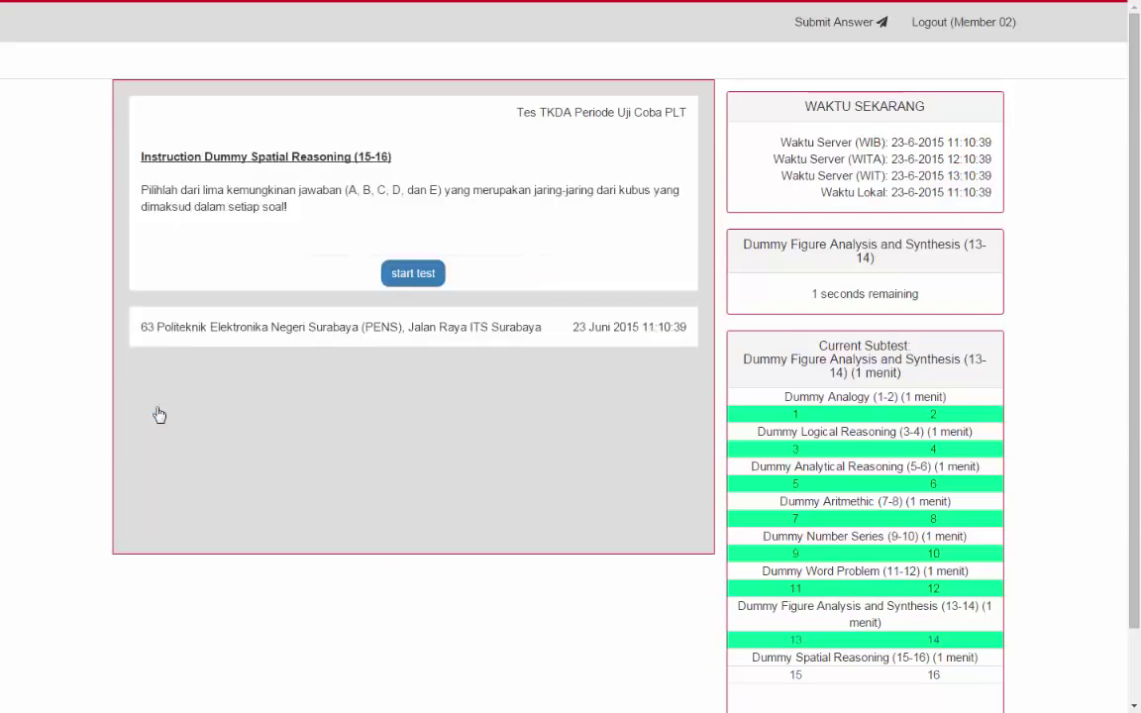
Start the Dummy Spatial Reasoning subtest and look through the cube-net choices of question 15.
{"action": "left_click", "coordinate": [423, 282]}
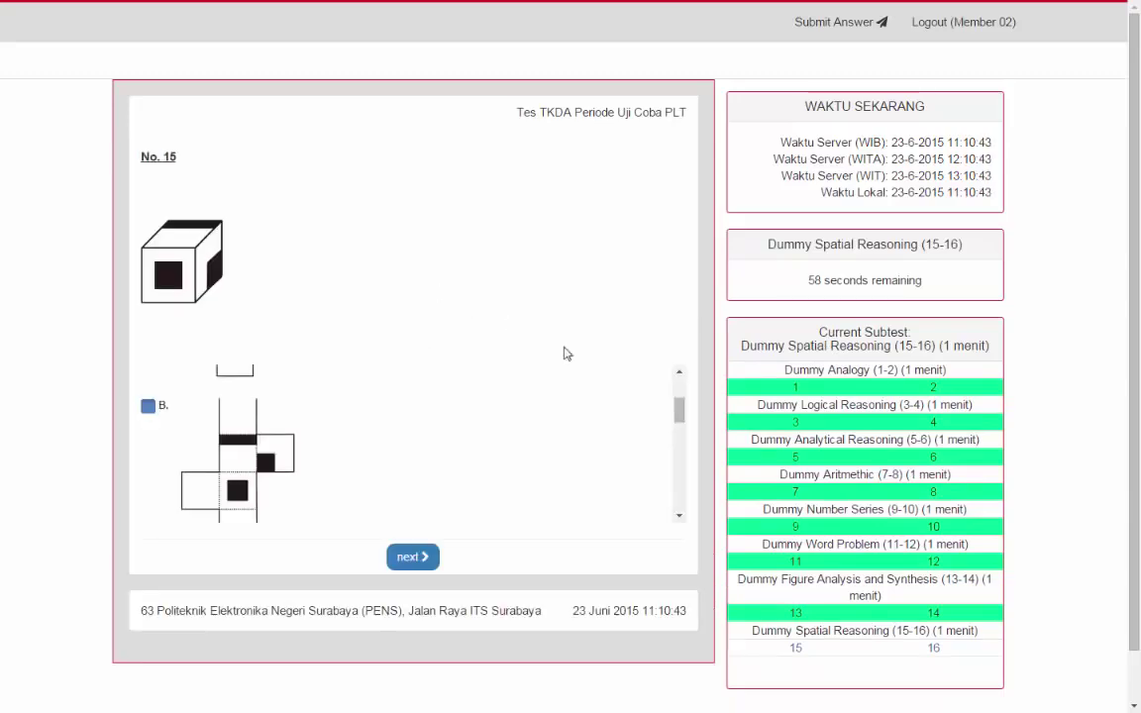
{"action": "scroll", "coordinate": [679, 416], "scroll_direction": "up", "scroll_amount": 1}
{"action": "left_click_drag", "start_coordinate": [678, 416], "coordinate": [680, 480]}
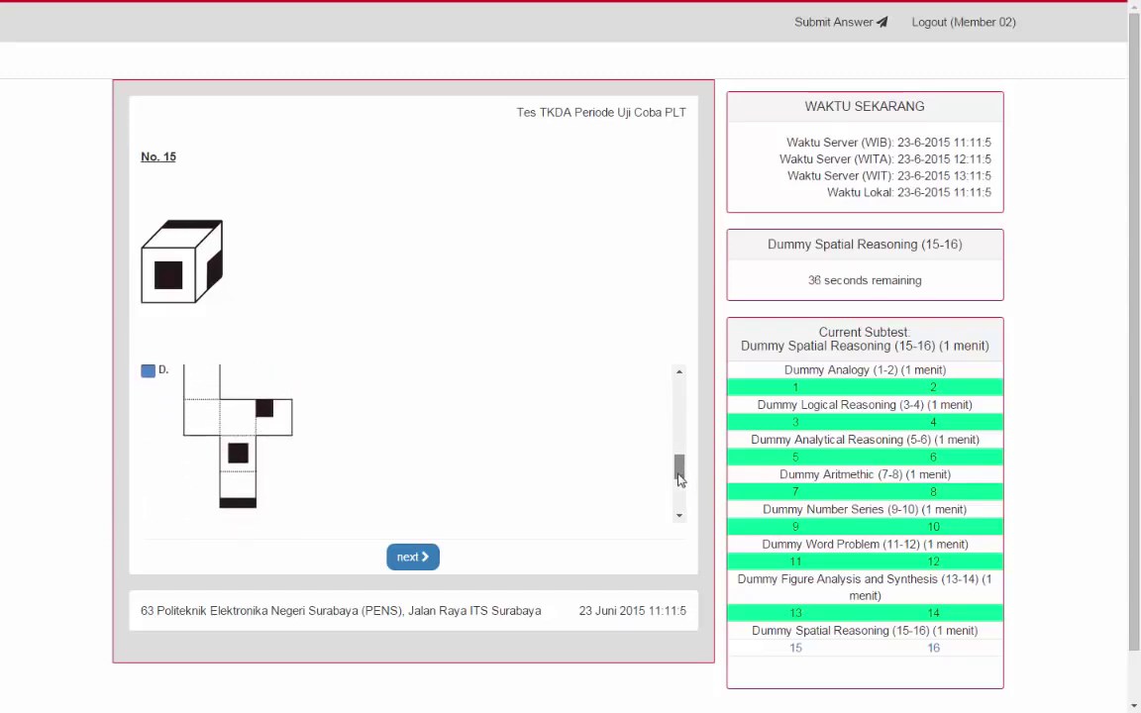